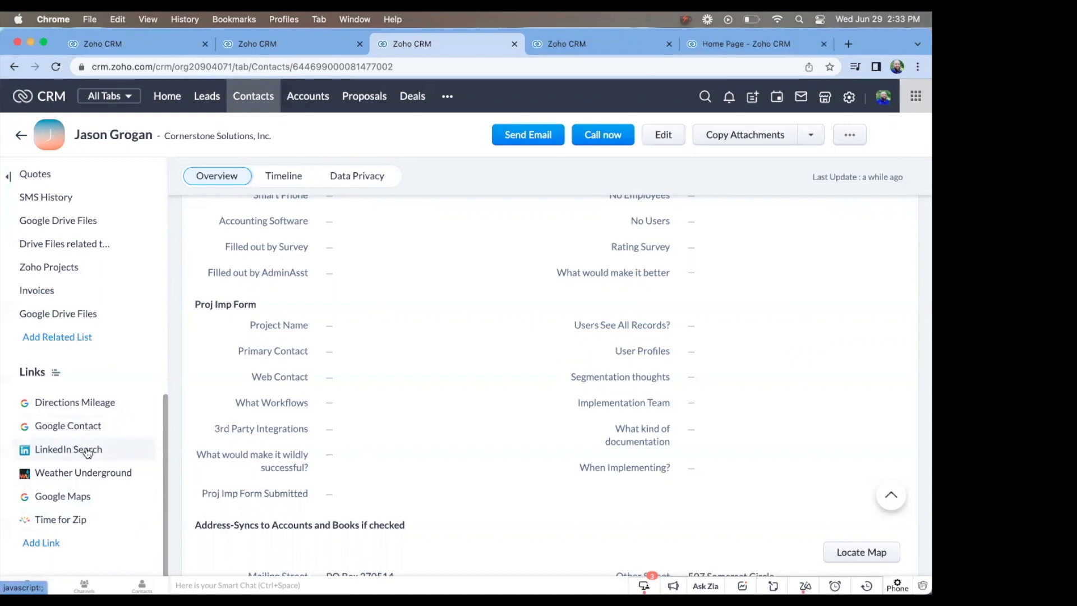
- Start adding a custom link from the contact record's Links section
click(42, 543)
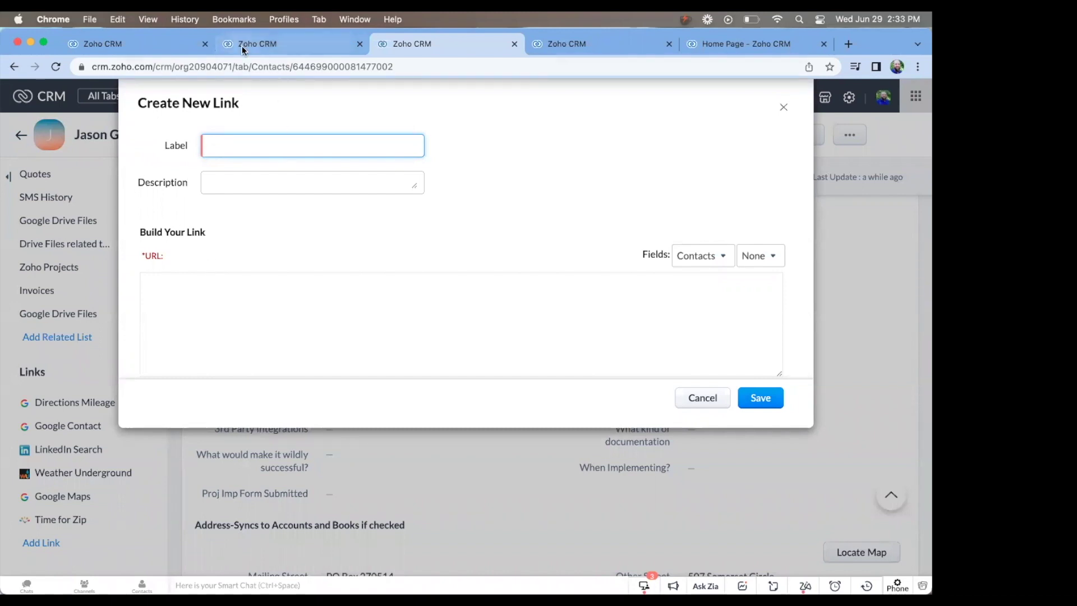
click(603, 39)
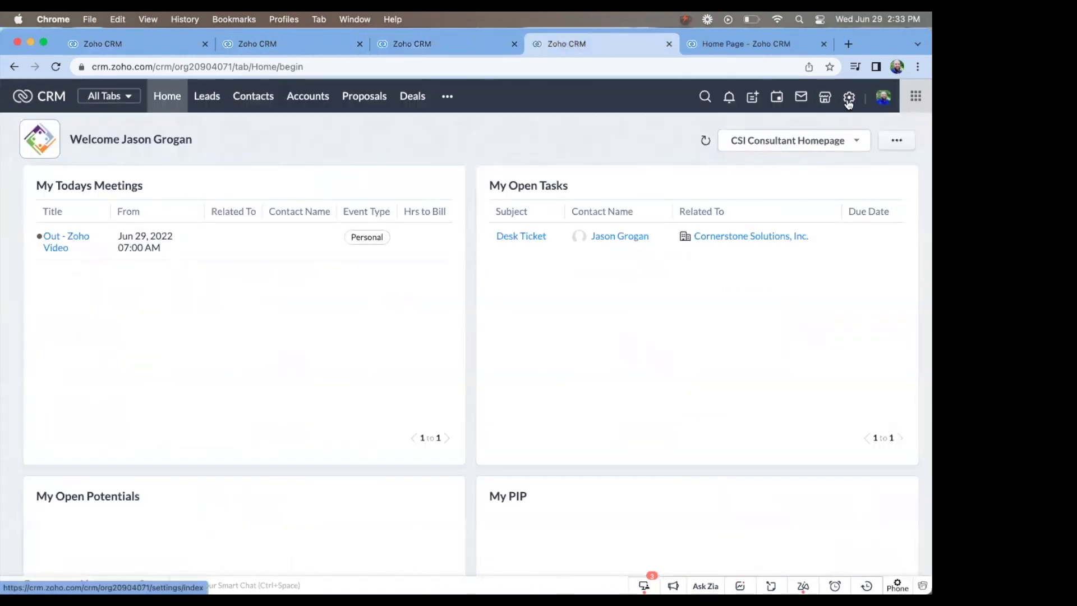
click(849, 100)
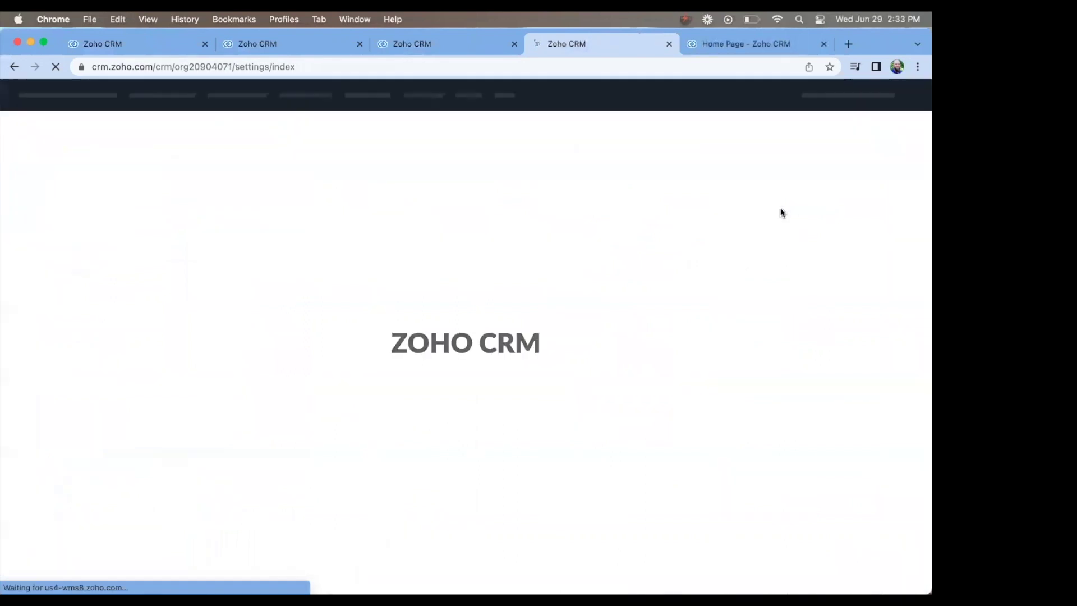
click(781, 212)
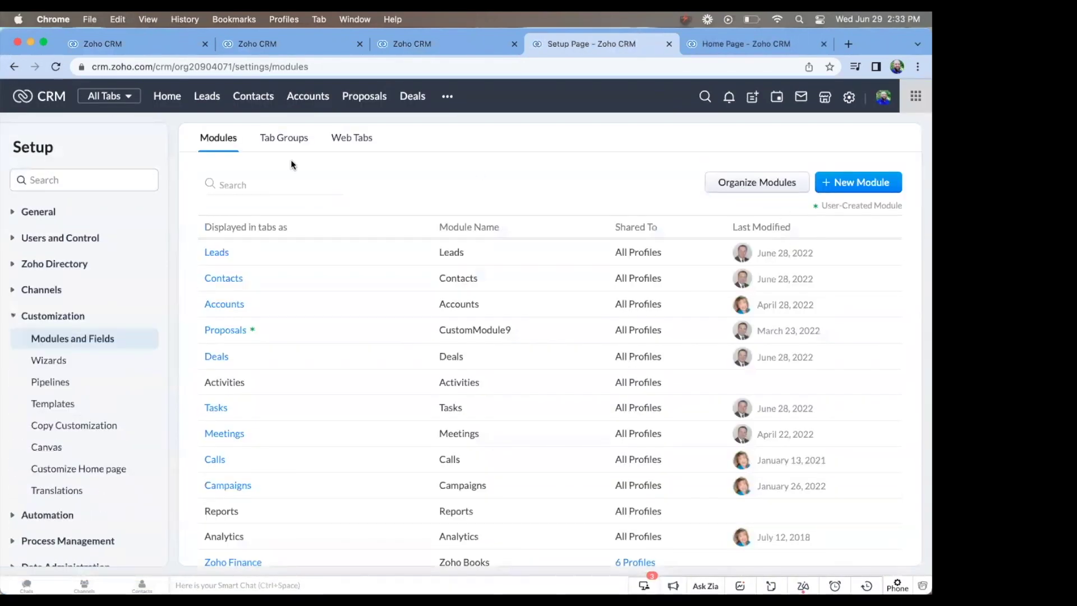
click(217, 282)
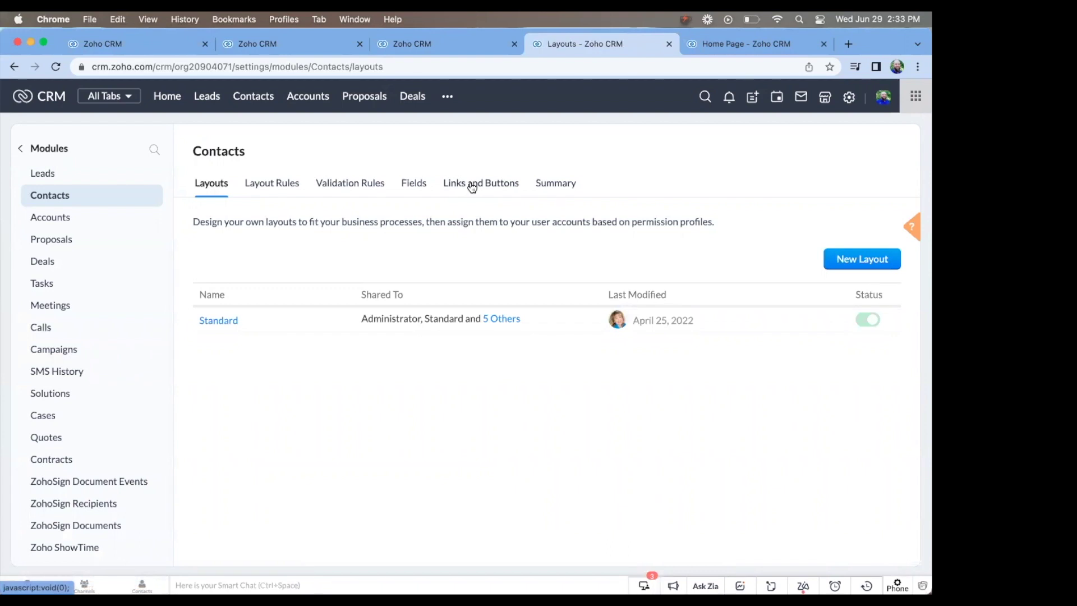
click(472, 187)
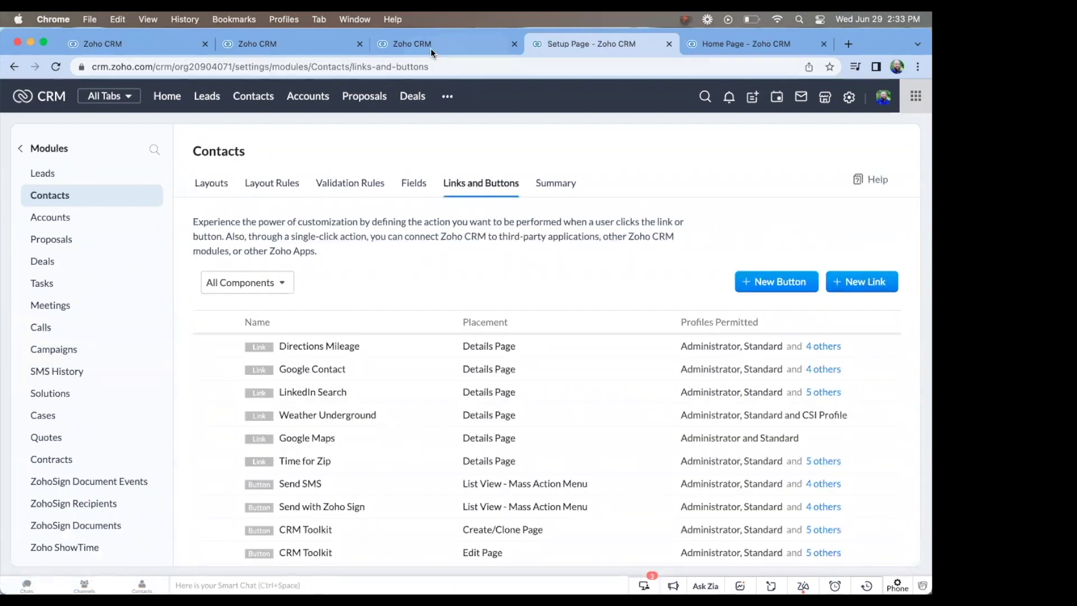
click(283, 42)
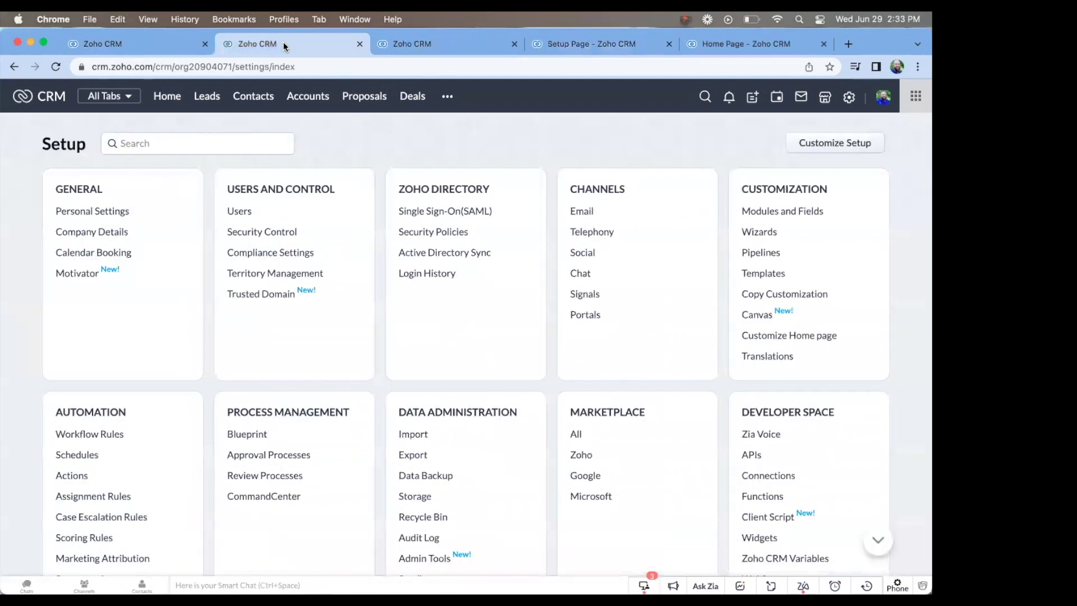
click(126, 41)
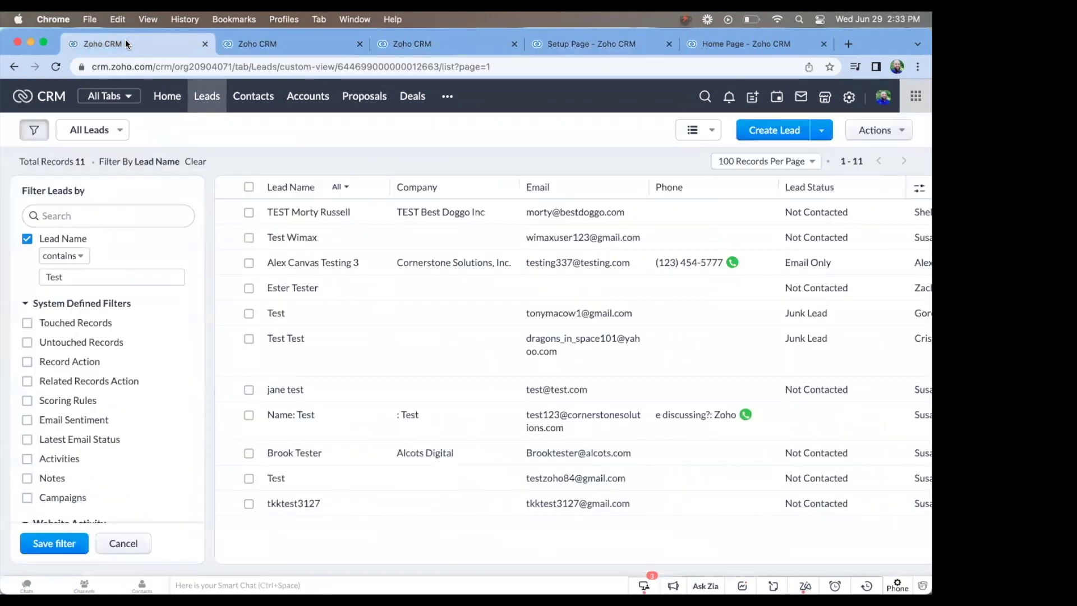
click(431, 45)
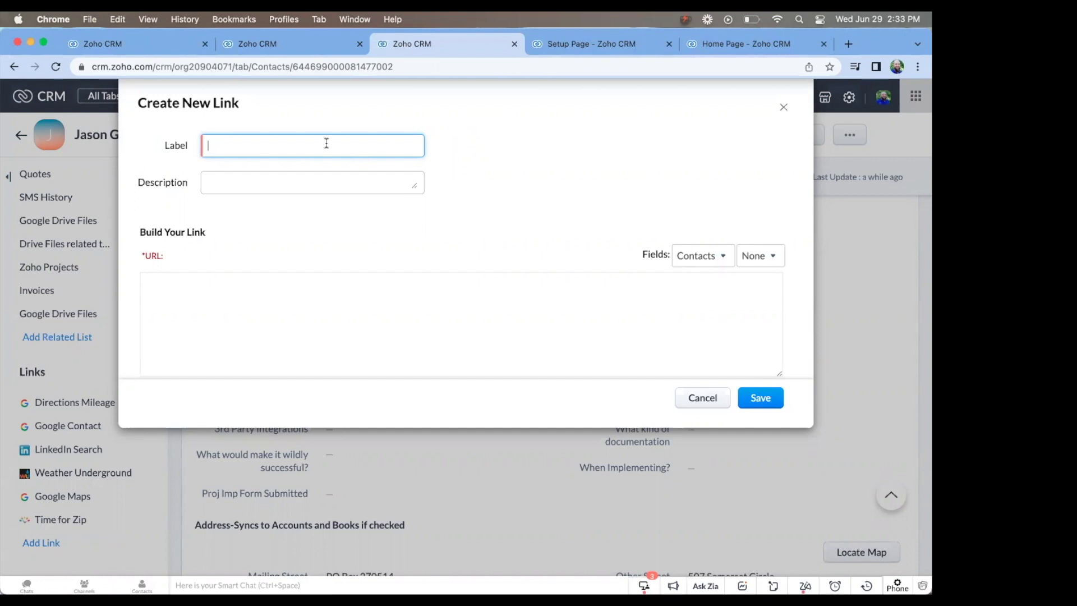
text(witter Lookup)
click(247, 288)
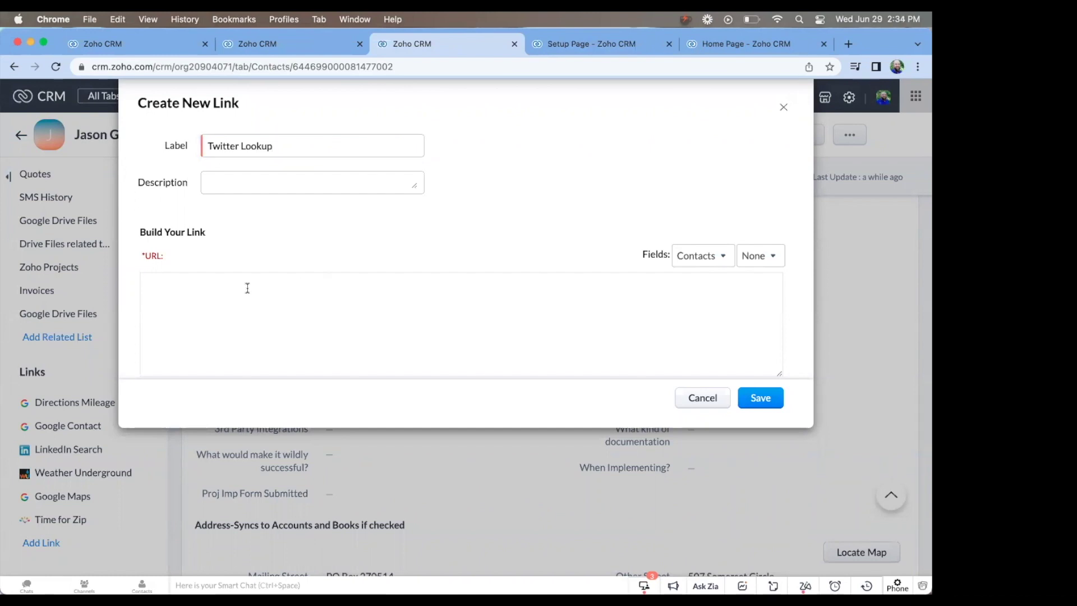
text(https://twitter.com/#!/$)
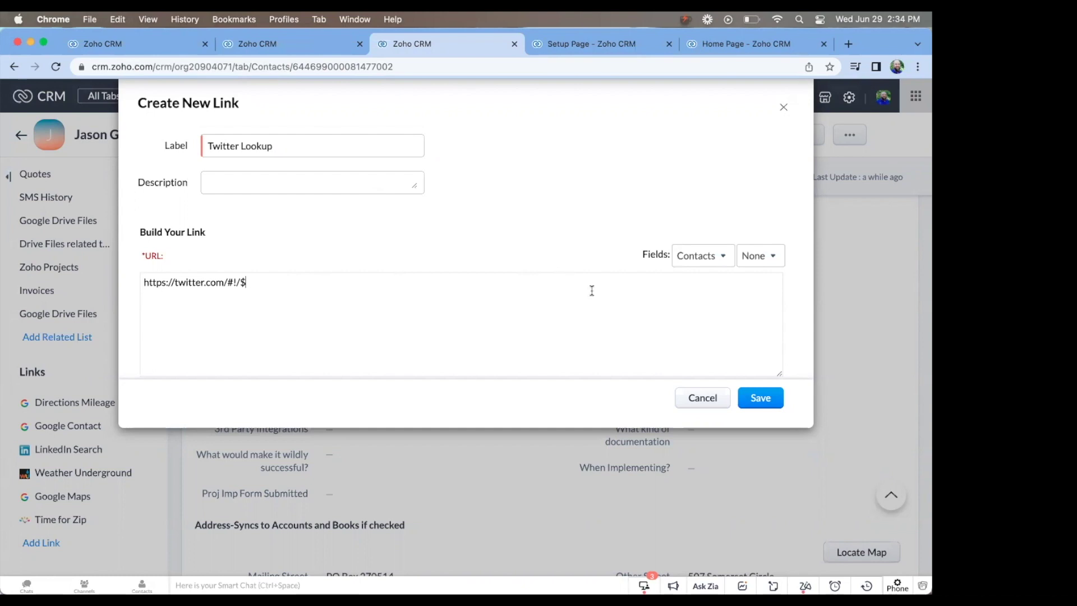
- Append the contact's Twitter field as ${Contacts.Twitter}, remove the extra $, and save
click(755, 260)
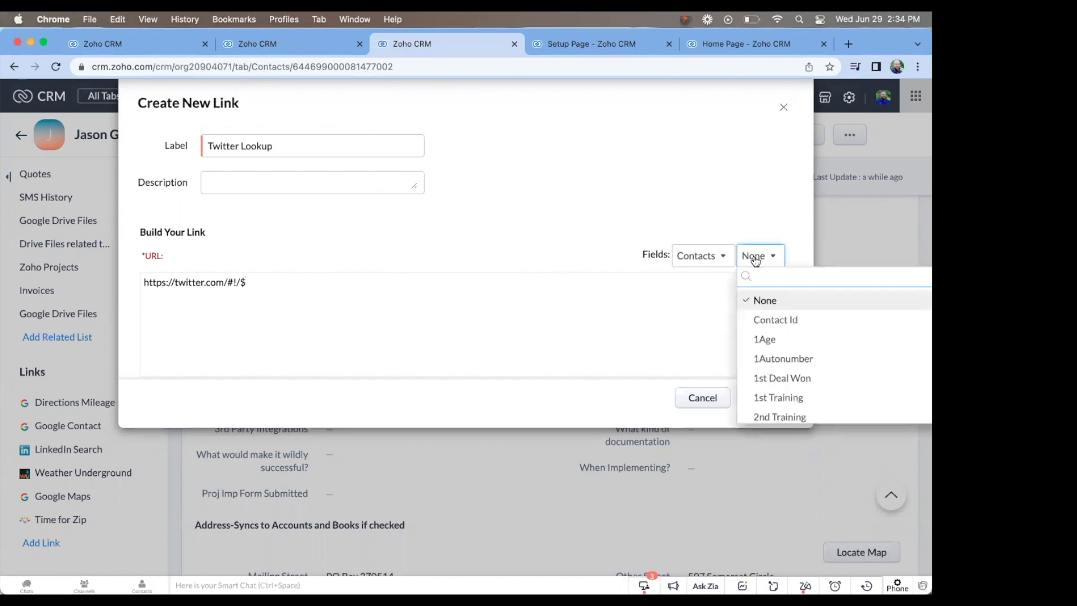
scroll(771, 317, down, 3)
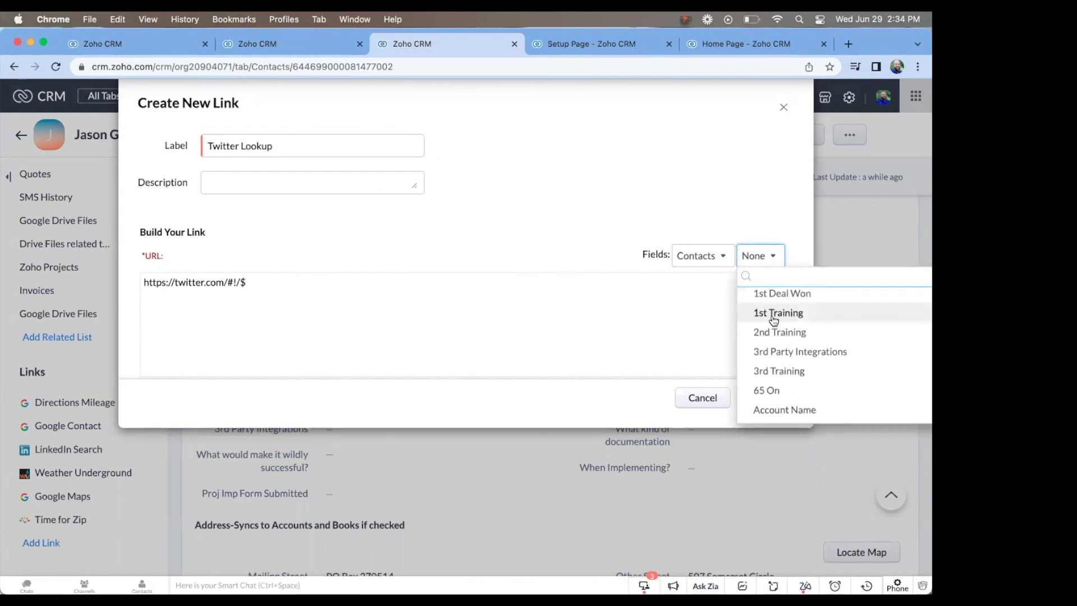
scroll(774, 321, down, 8)
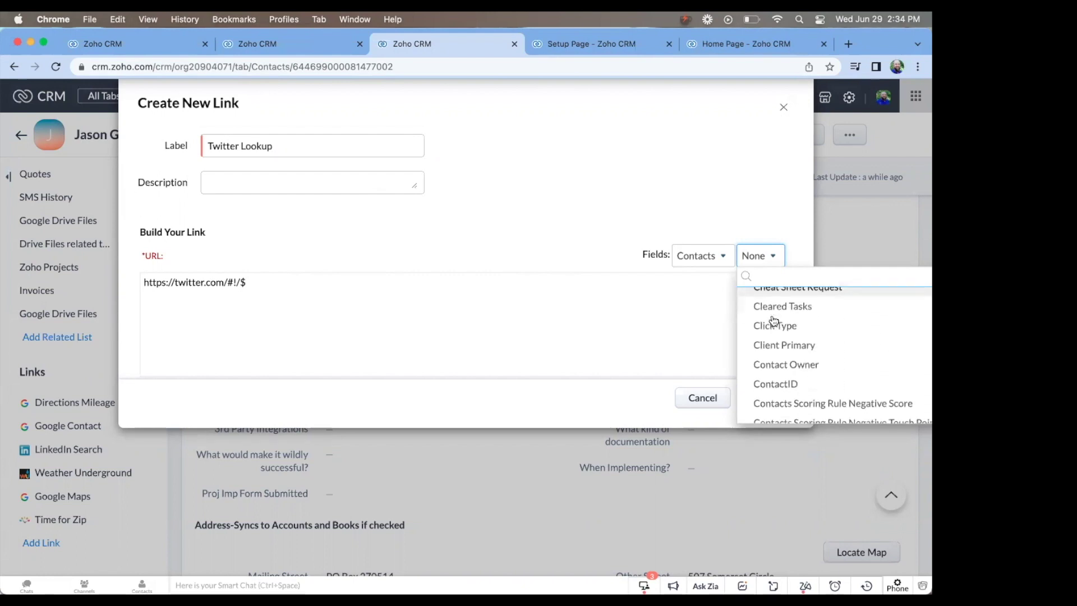
scroll(774, 321, down, 3)
text(Tw)
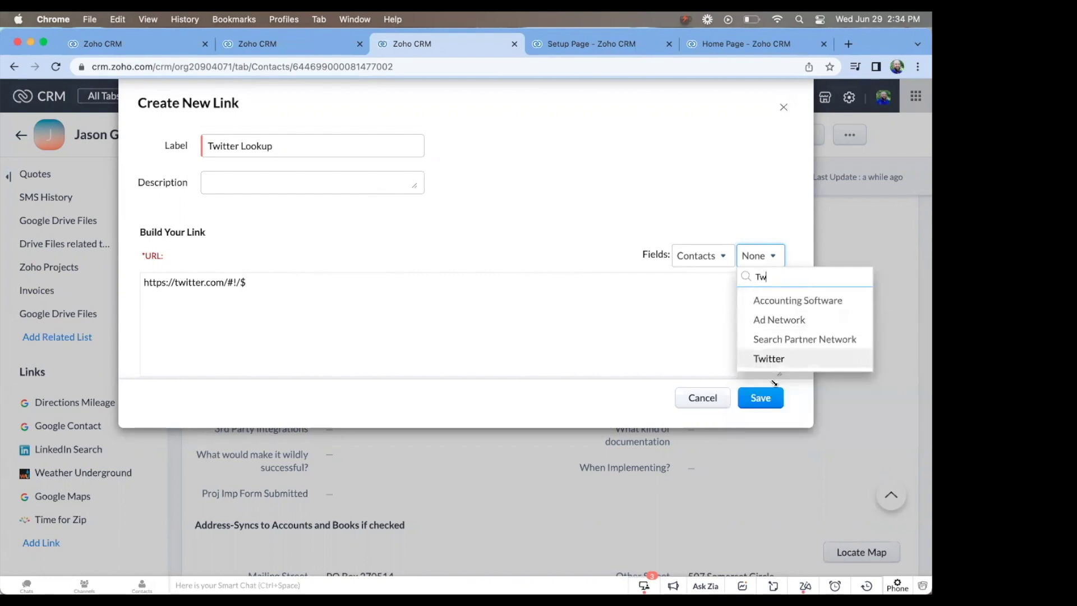
click(771, 359)
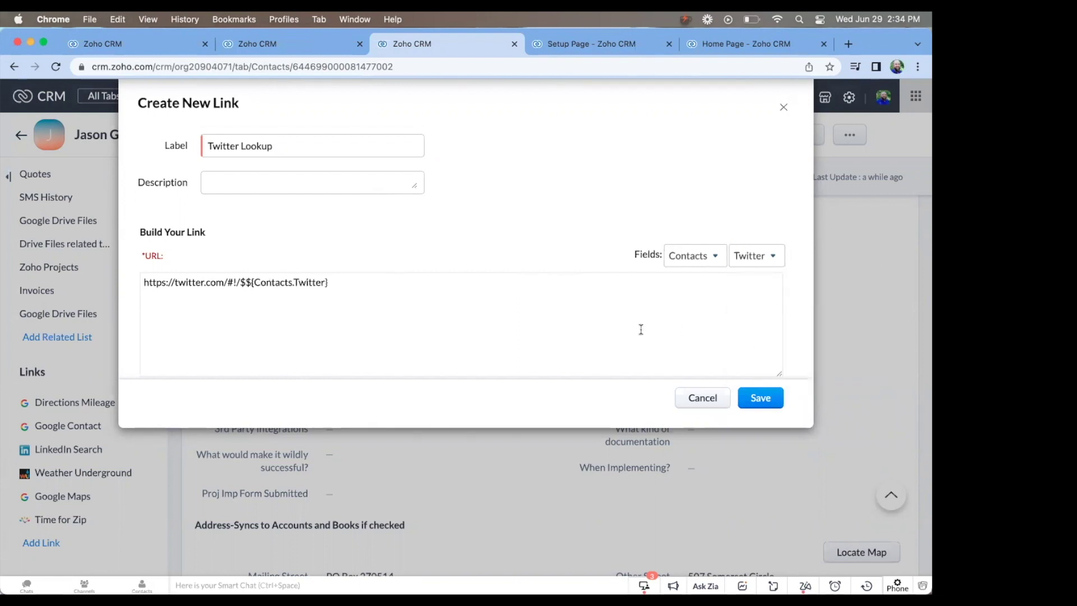
click(247, 280)
key(BackSpace)
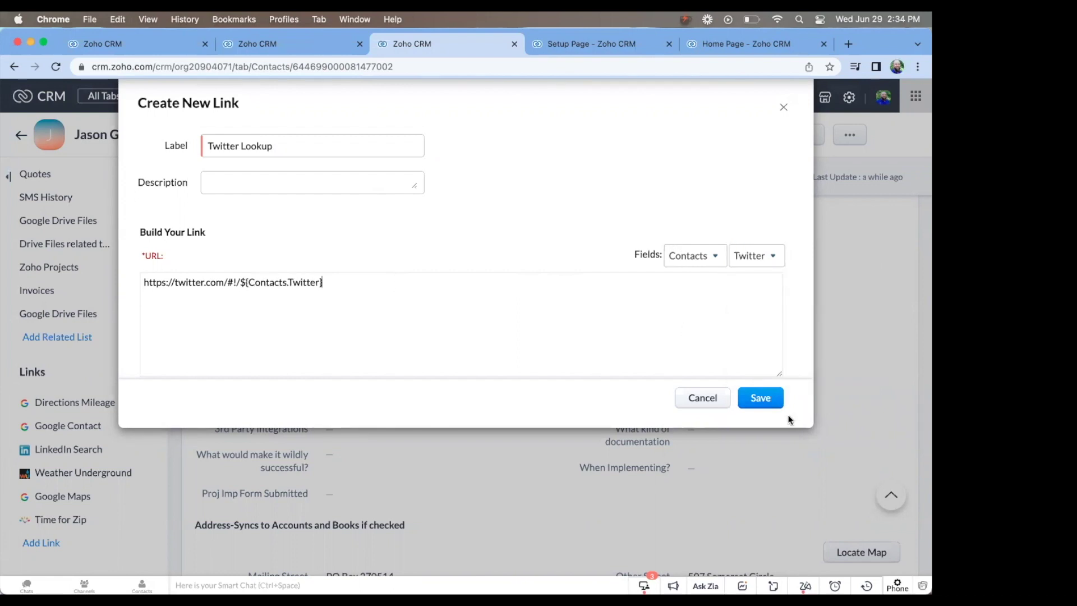
click(761, 400)
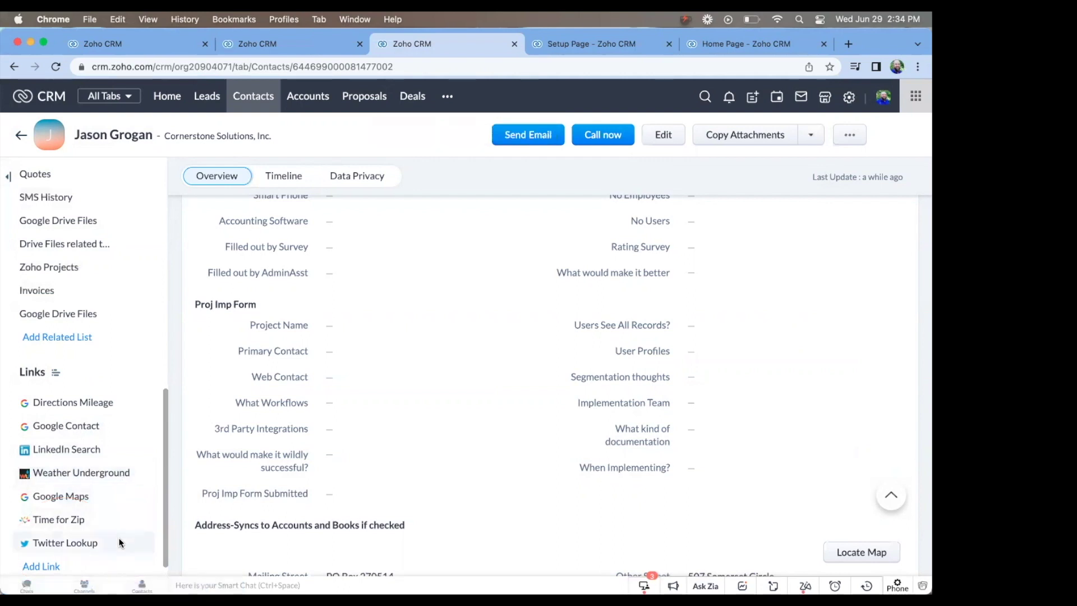
scroll(119, 537, down, 1)
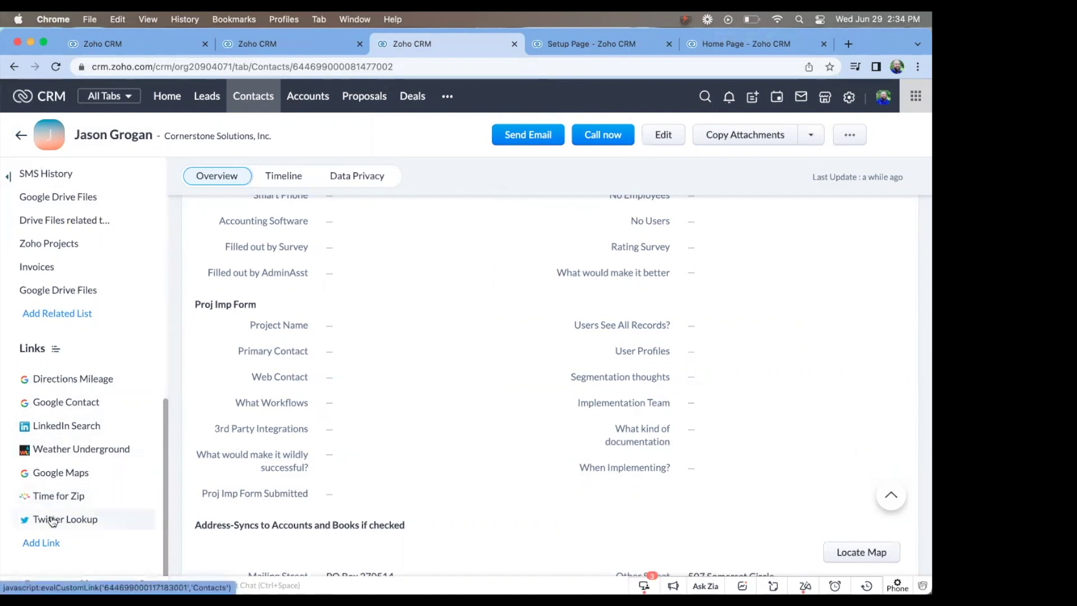
scroll(315, 440, down, 3)
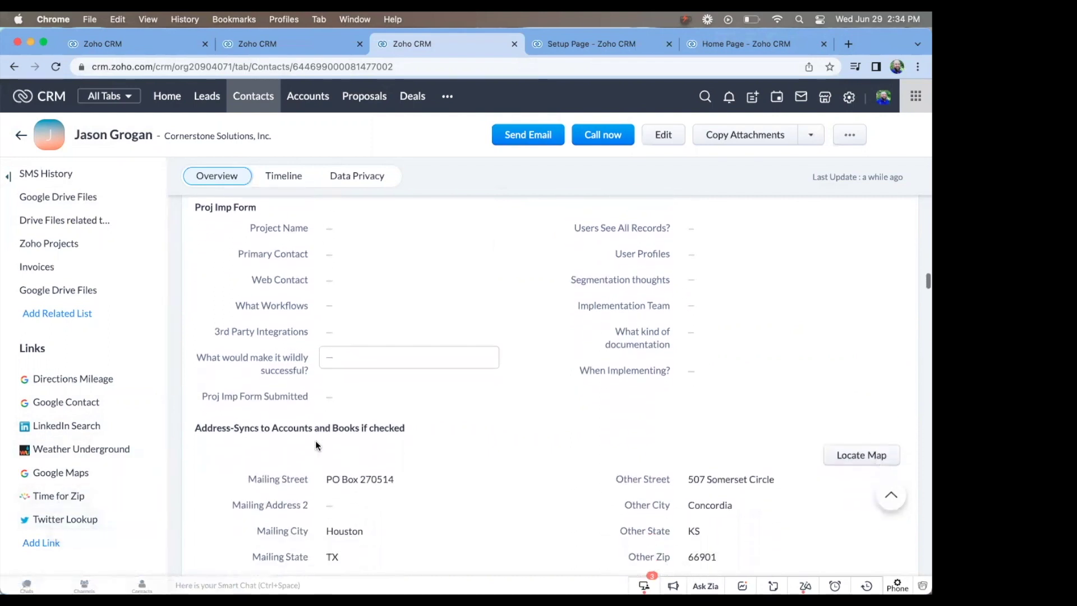
scroll(316, 440, down, 10)
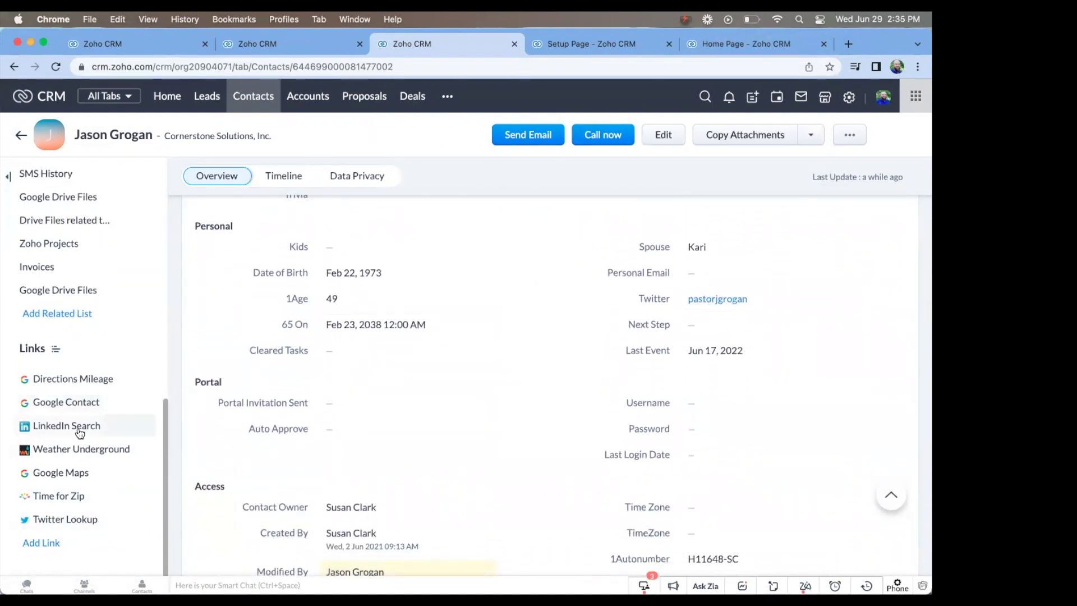
click(54, 520)
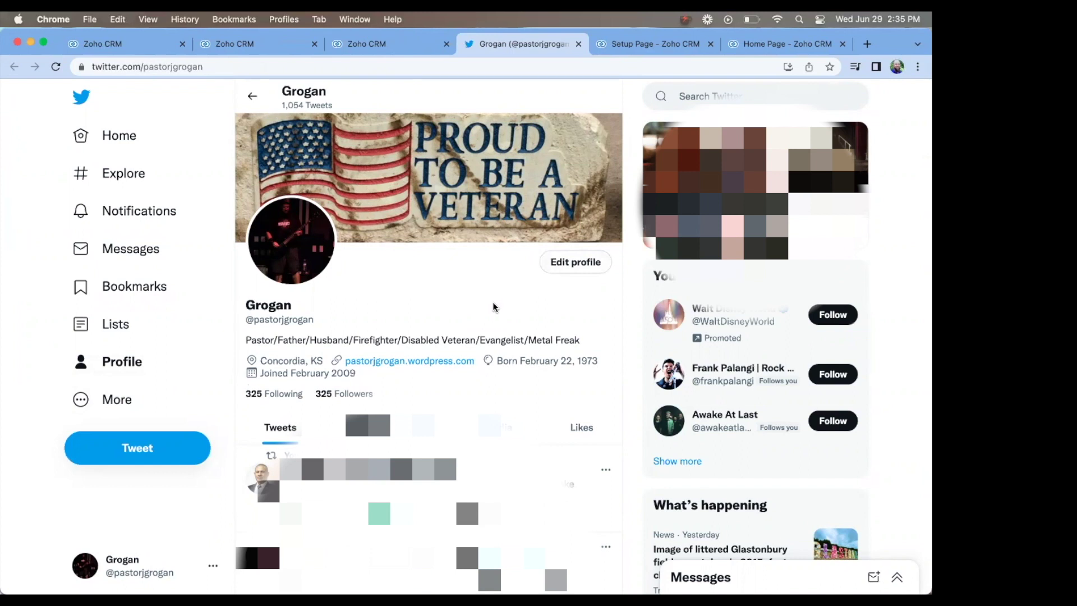
click(579, 44)
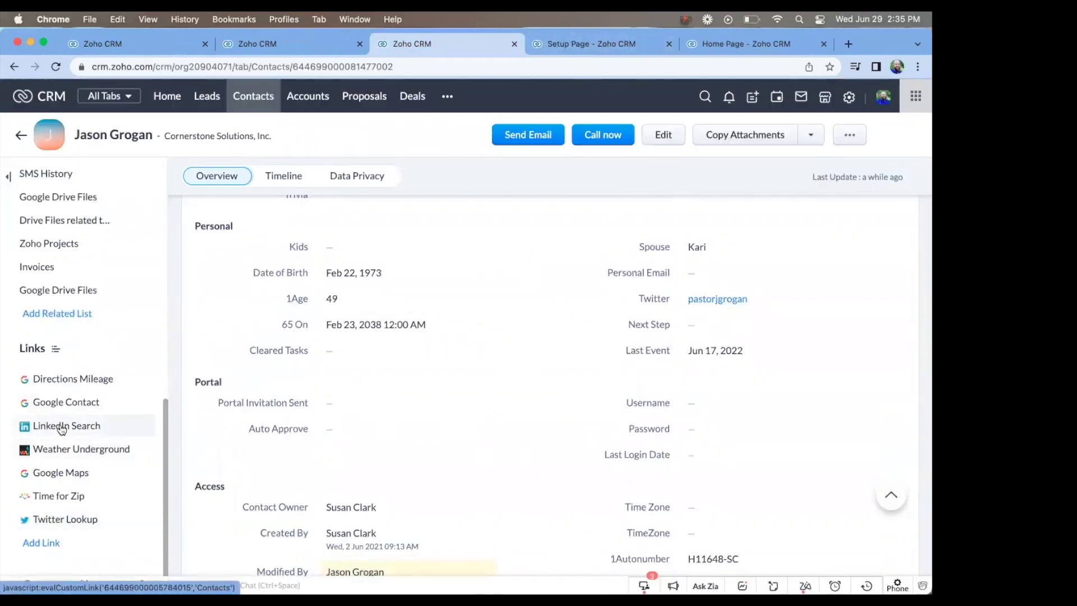
- Edit and re-save the LinkedIn Search link in Contacts settings, then return to the contact
scroll(305, 371, up, 10)
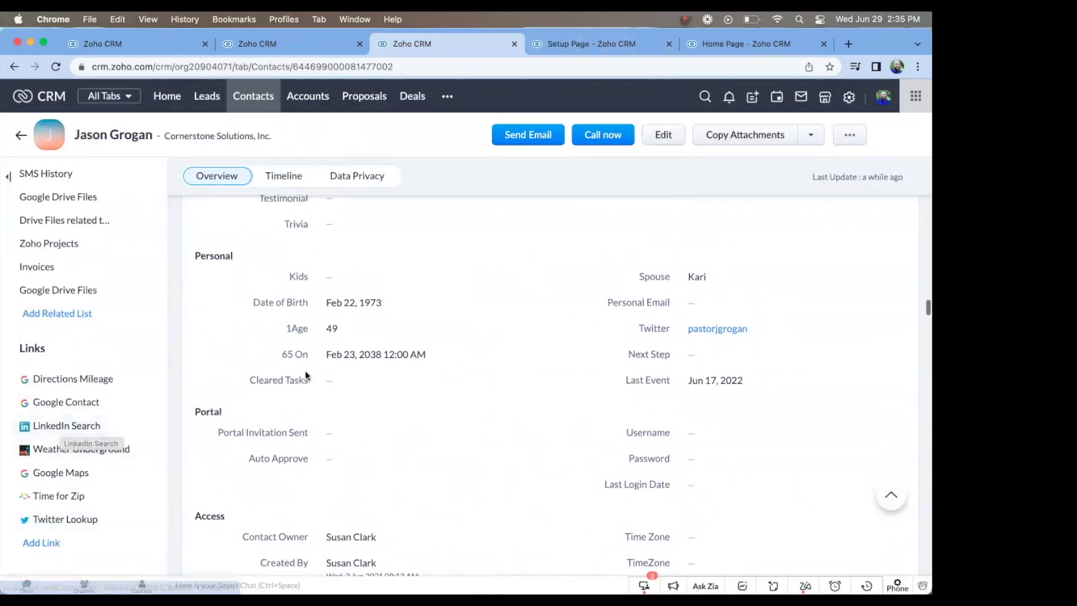
scroll(306, 370, up, 10)
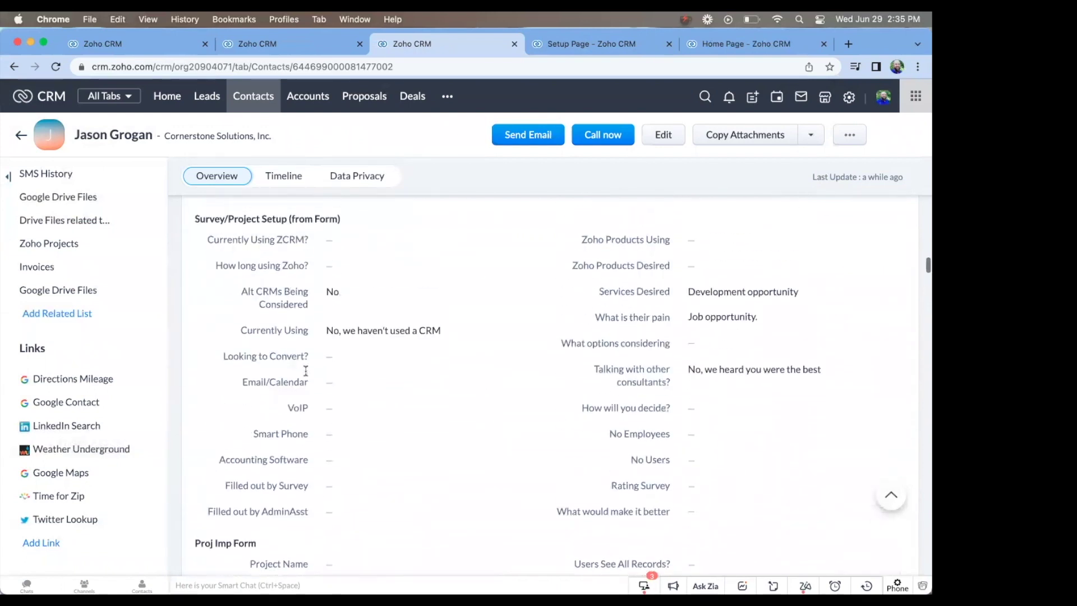
scroll(306, 372, up, 10)
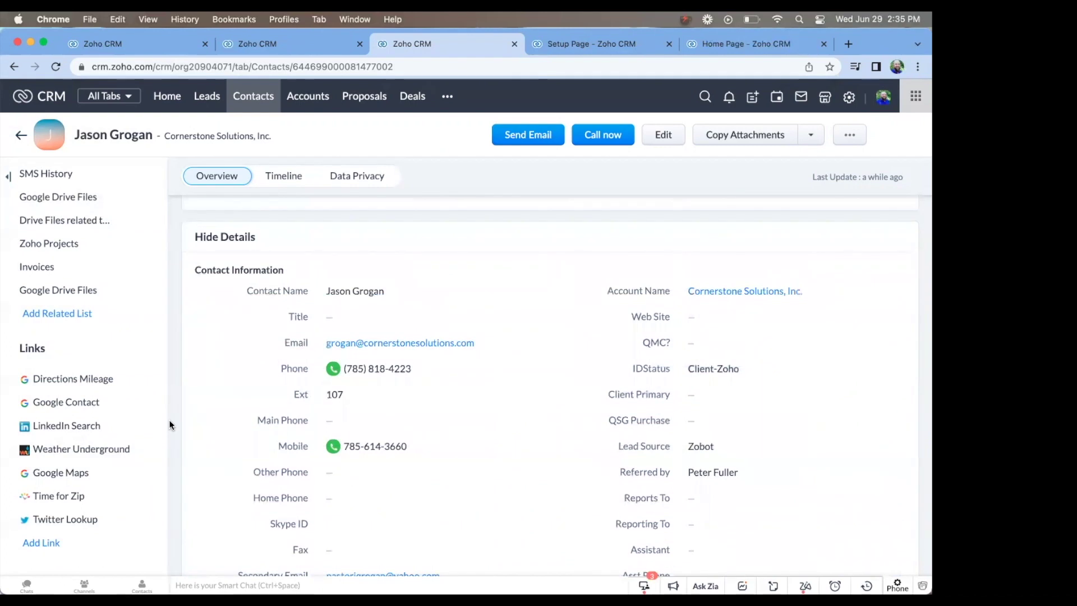
click(584, 47)
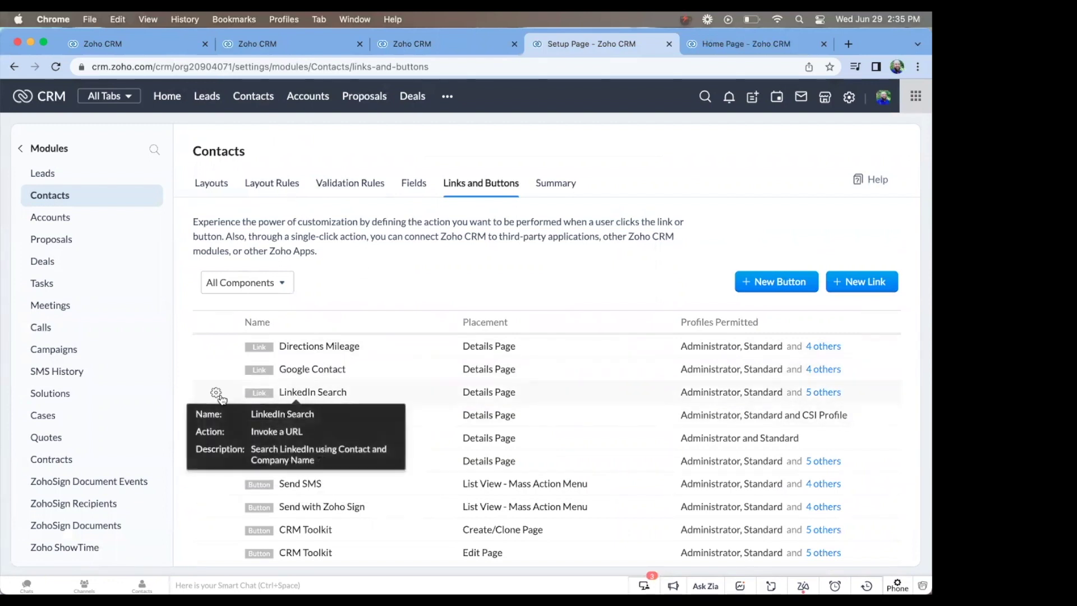
click(217, 392)
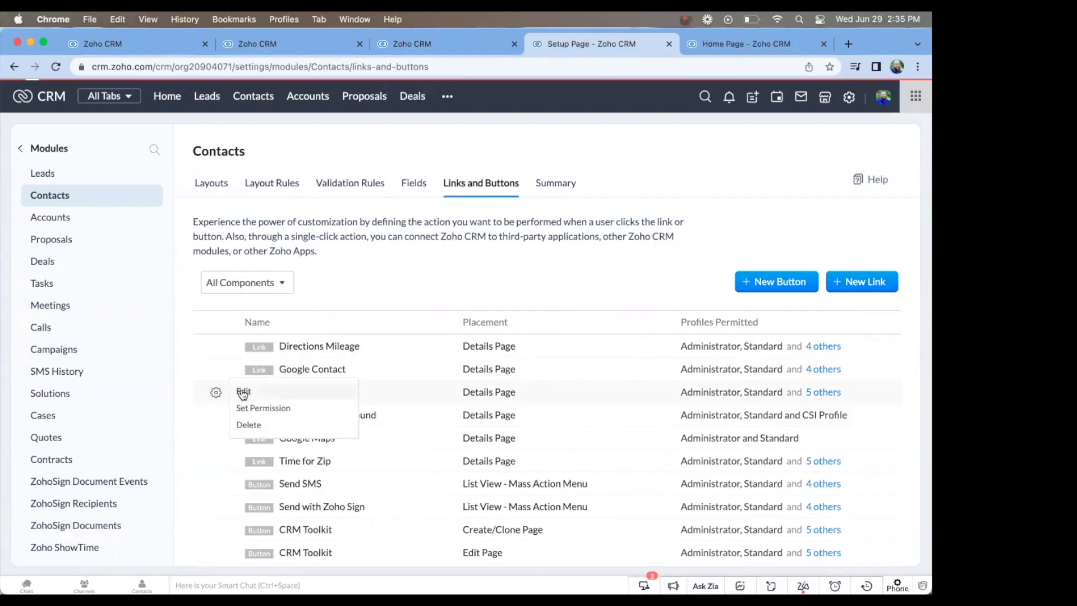
click(243, 391)
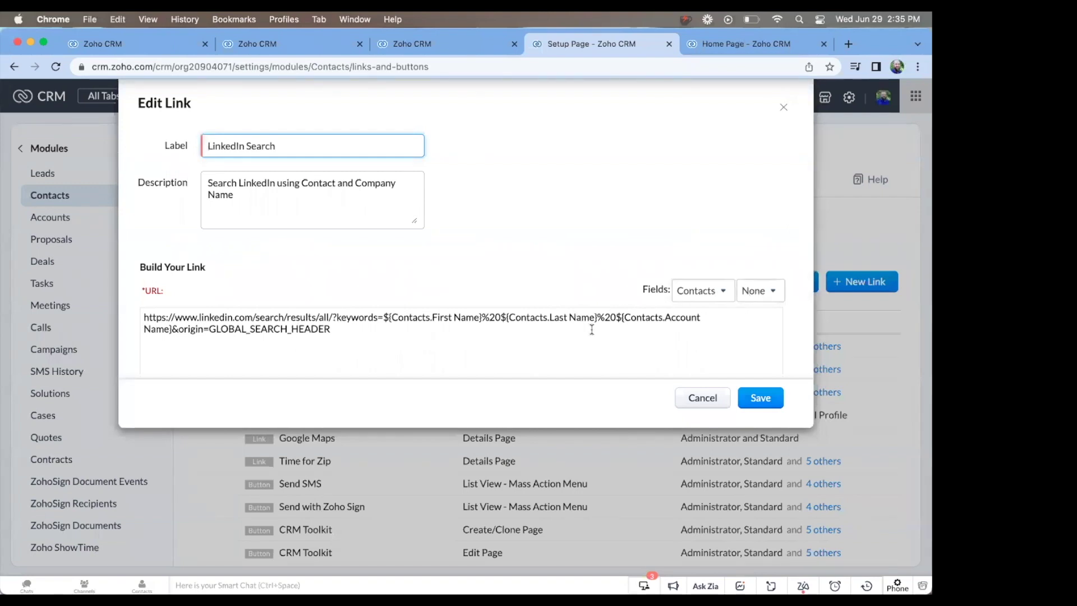
click(757, 403)
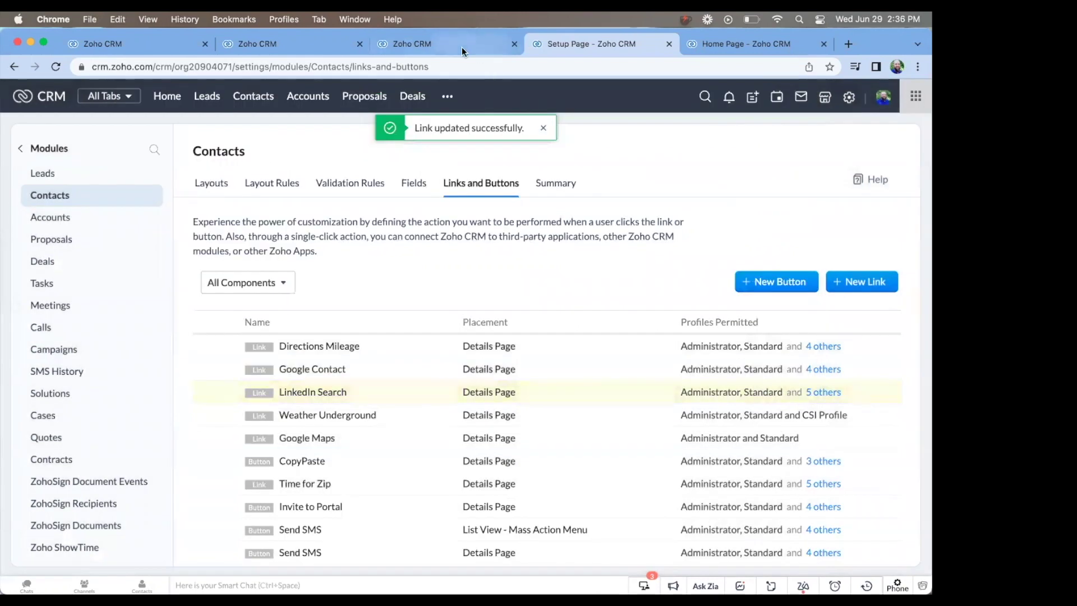
click(403, 47)
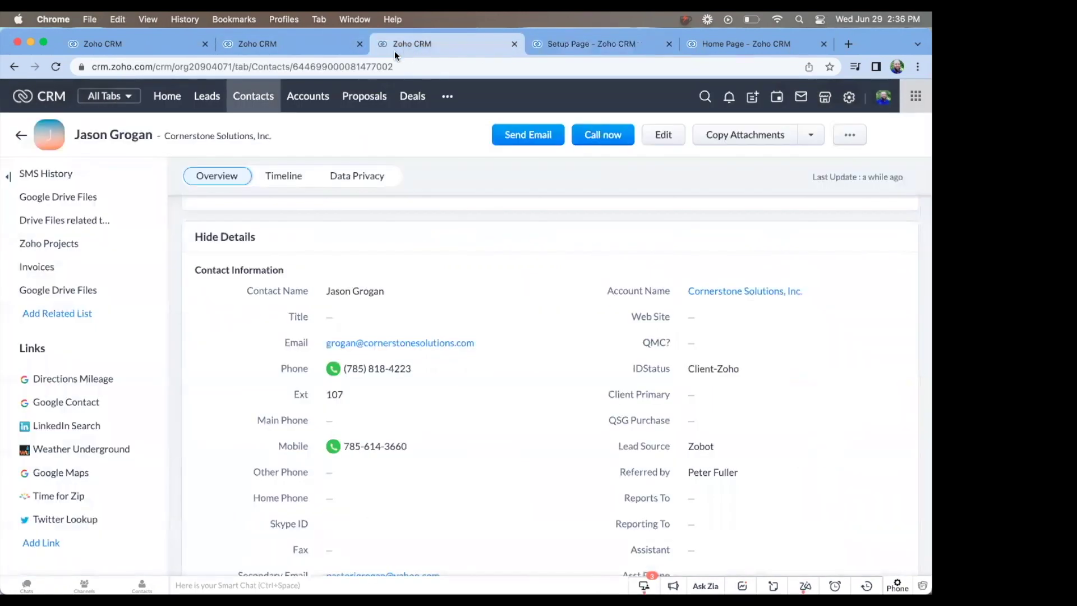
click(47, 425)
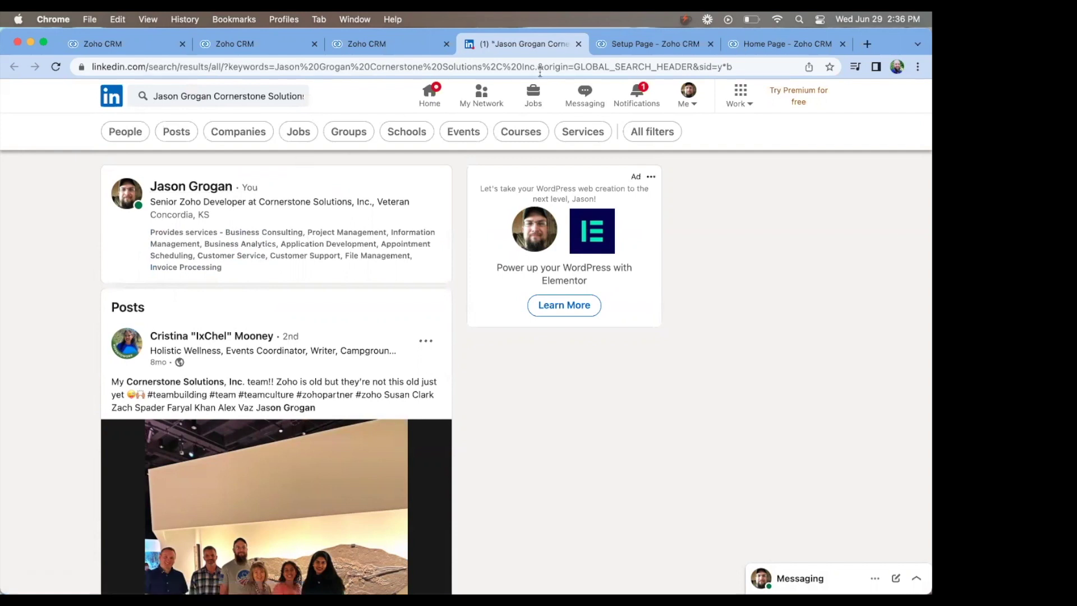
click(578, 46)
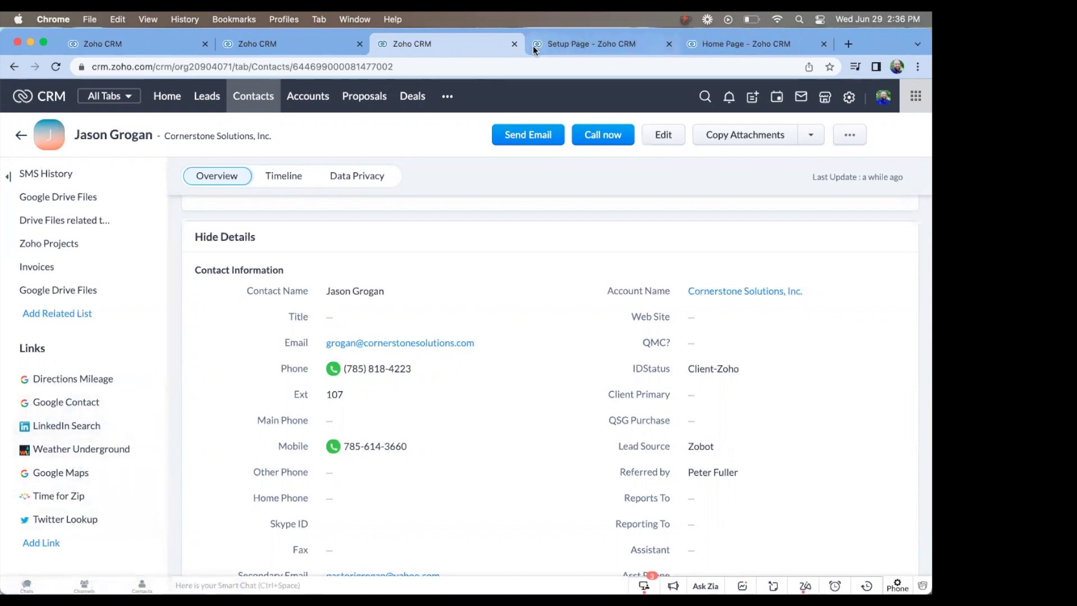
- Review the Meetings and Calls Links/Buttons settings, finishing on the Setup index tab
click(571, 45)
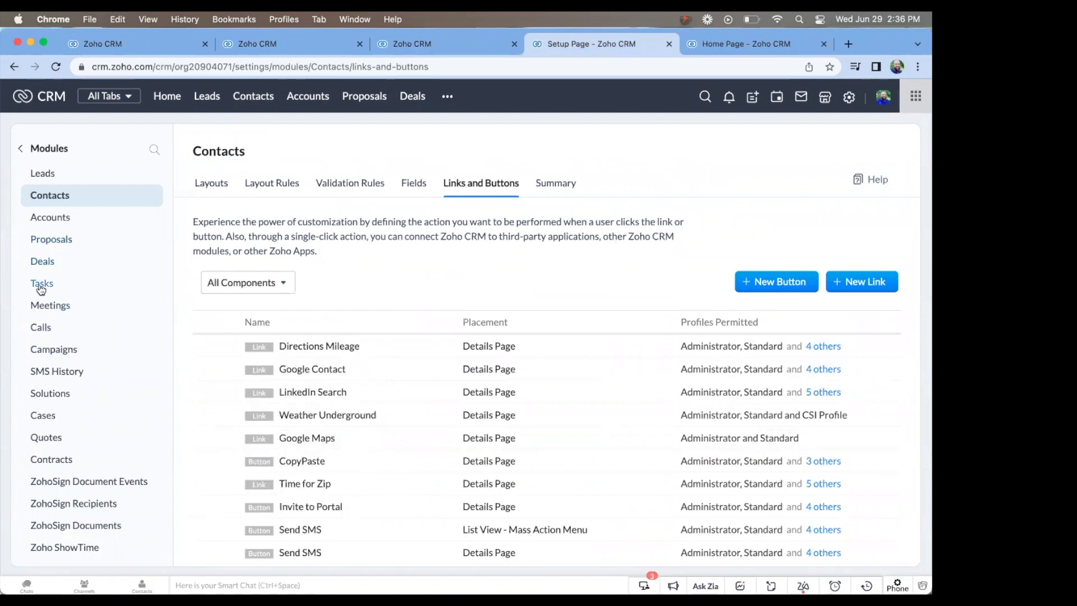
click(40, 306)
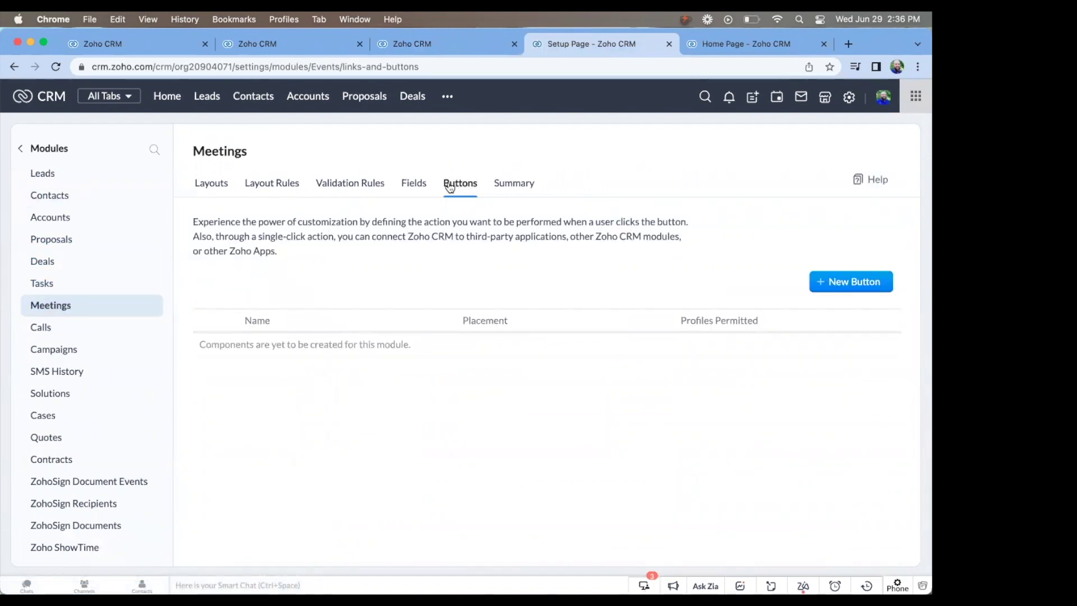
click(39, 328)
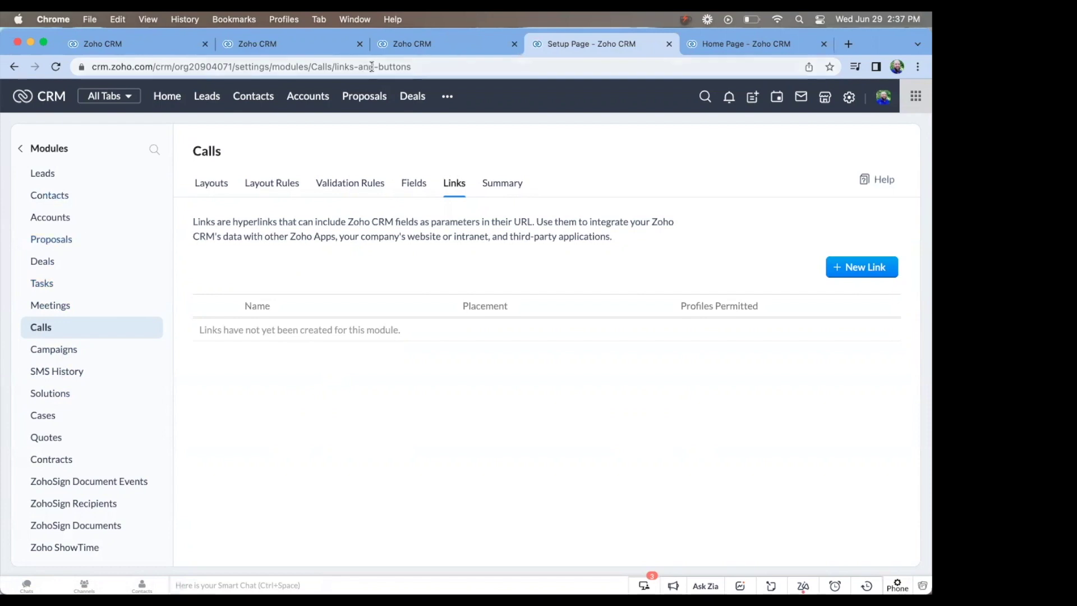
click(284, 42)
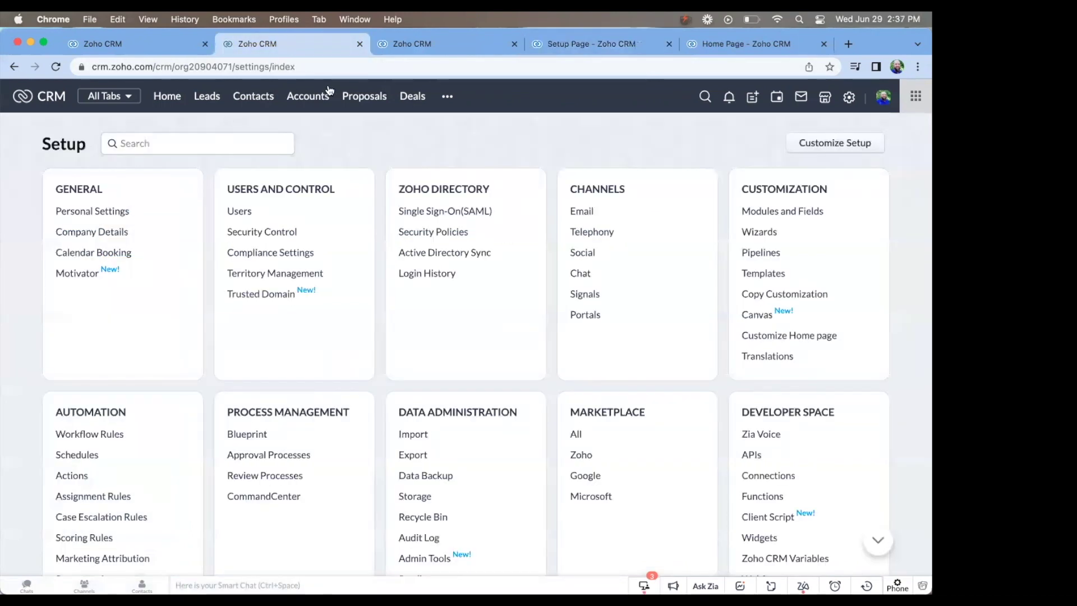
- Pass through the Leads list tab back to the contact showing Twitter Lookup and LinkedIn Search
click(161, 42)
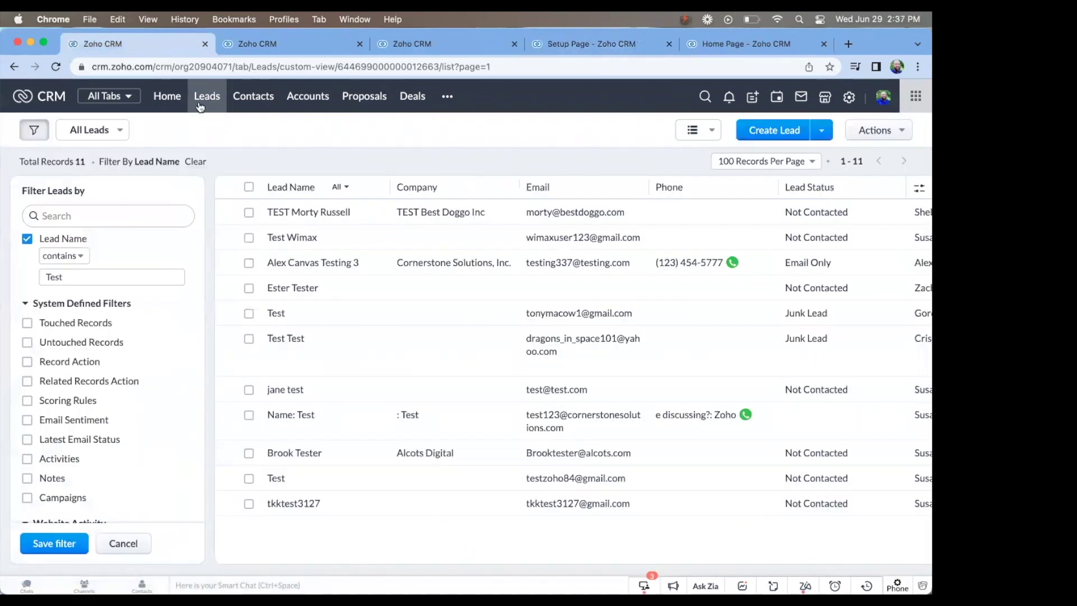
click(432, 48)
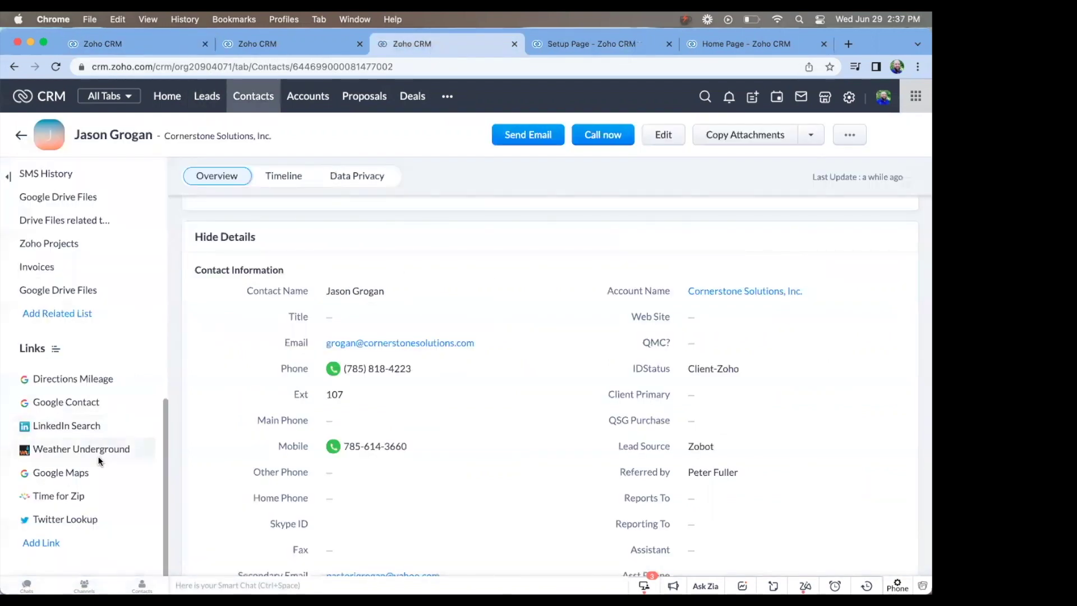